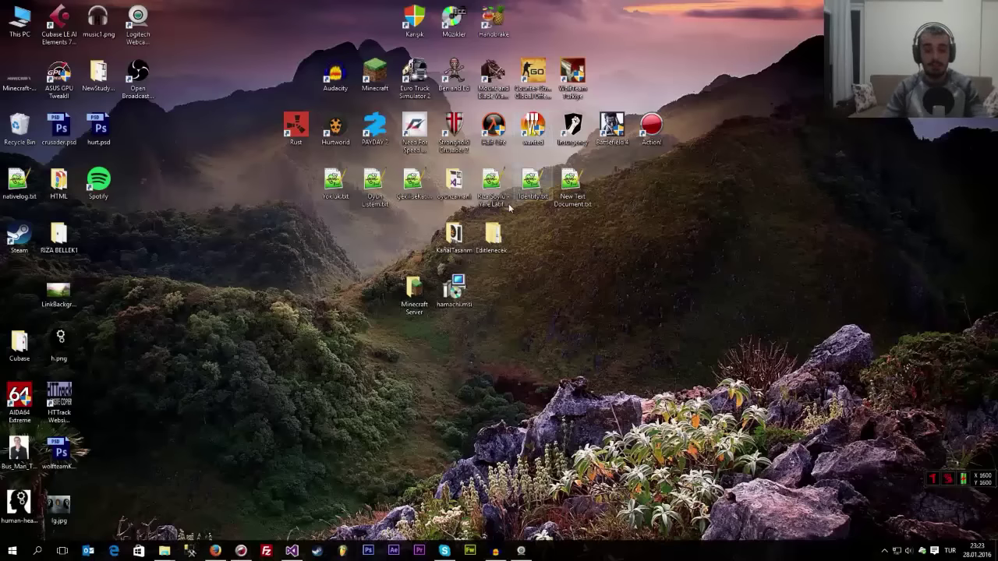
- Select, then deselect, the Minecraft Server and hamachi.msi desktop icons twice
left_click_drag(357, 292, 499, 367)
left_click(410, 337)
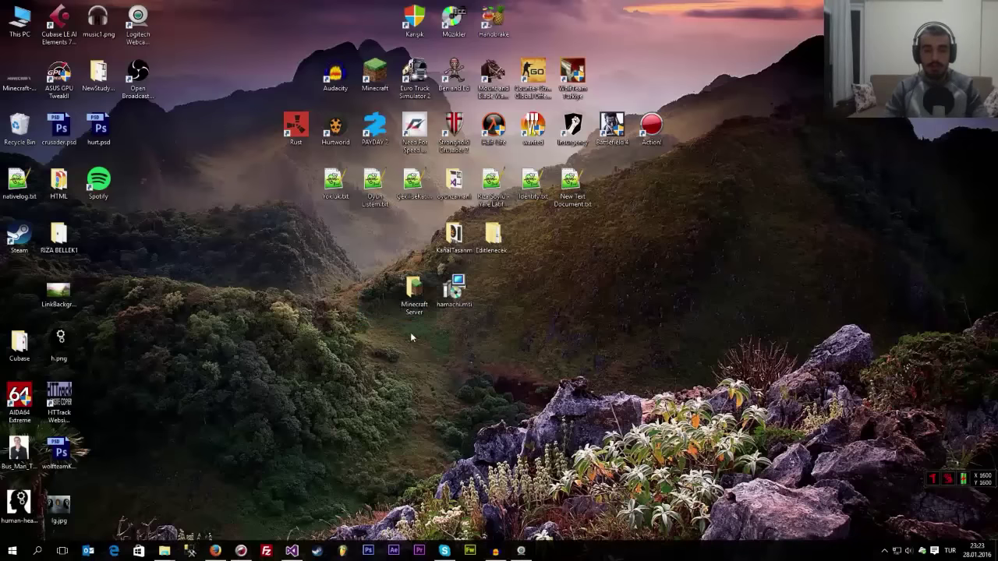
left_click_drag(367, 272, 479, 328)
left_click(467, 365)
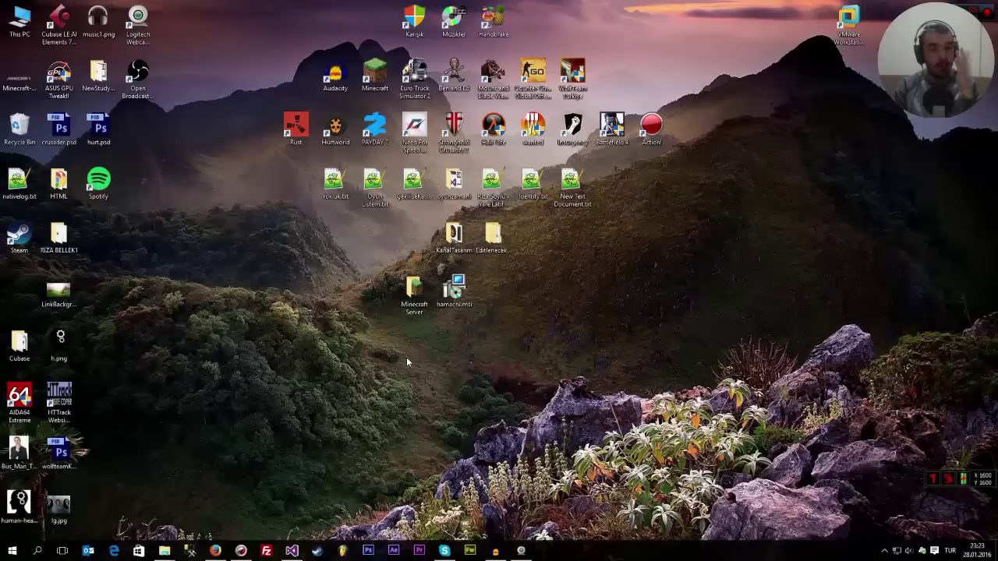
- Install Hamachi from hamachi.msi in Turkish, accepting the terms and UAC prompt, then finish setup
double_click(450, 303)
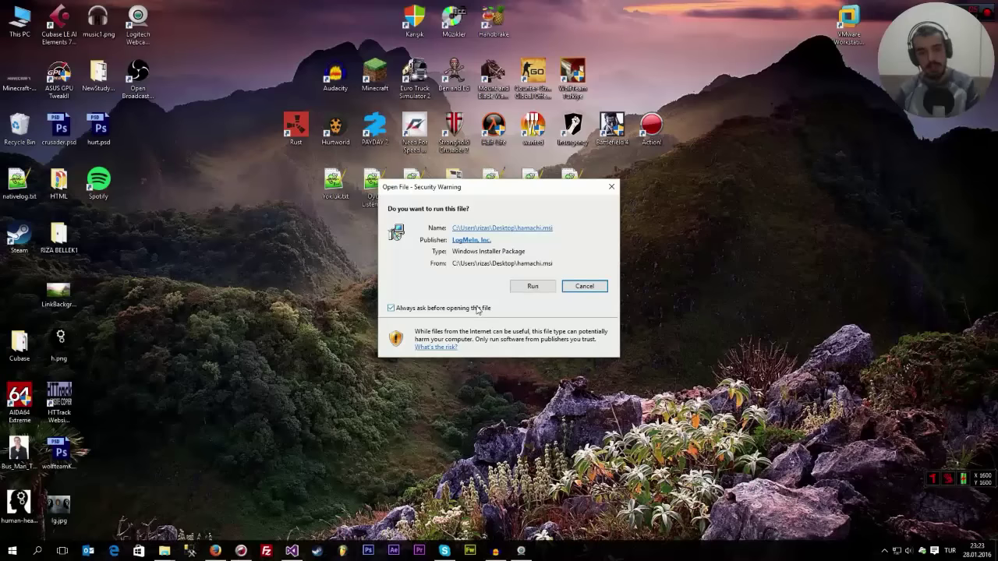
left_click(530, 290)
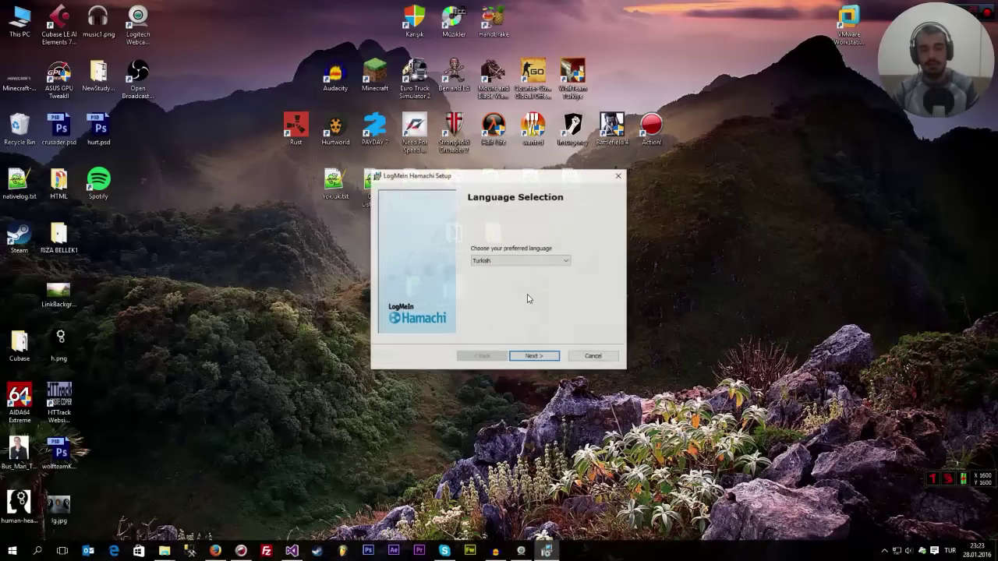
left_click(533, 357)
left_click(533, 357)
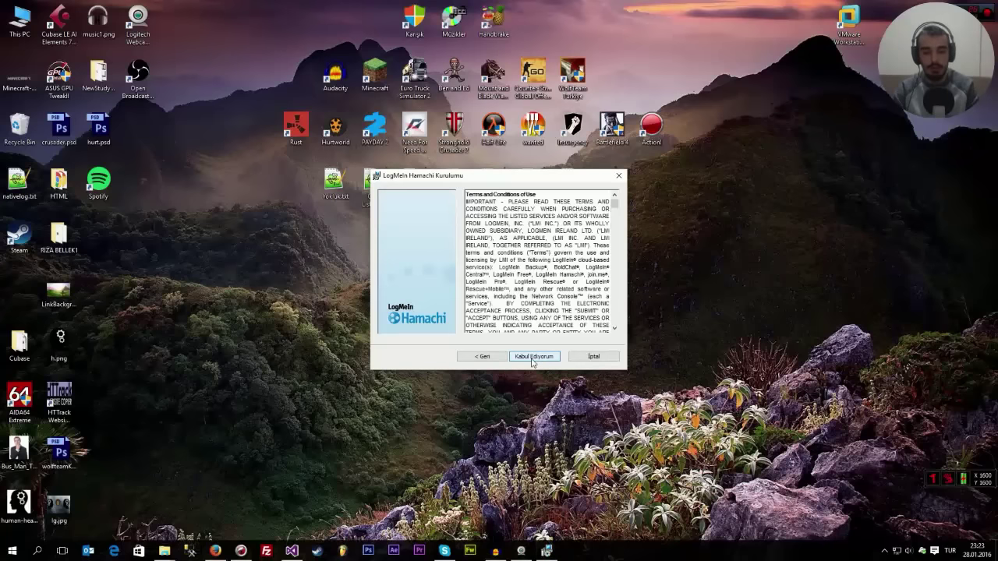
left_click(533, 356)
left_click(533, 356)
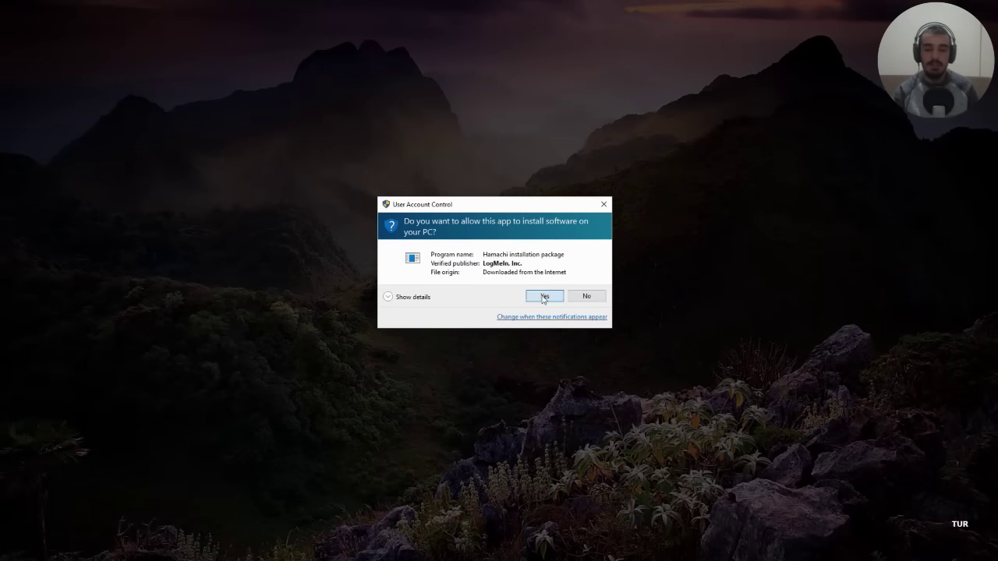
left_click(544, 297)
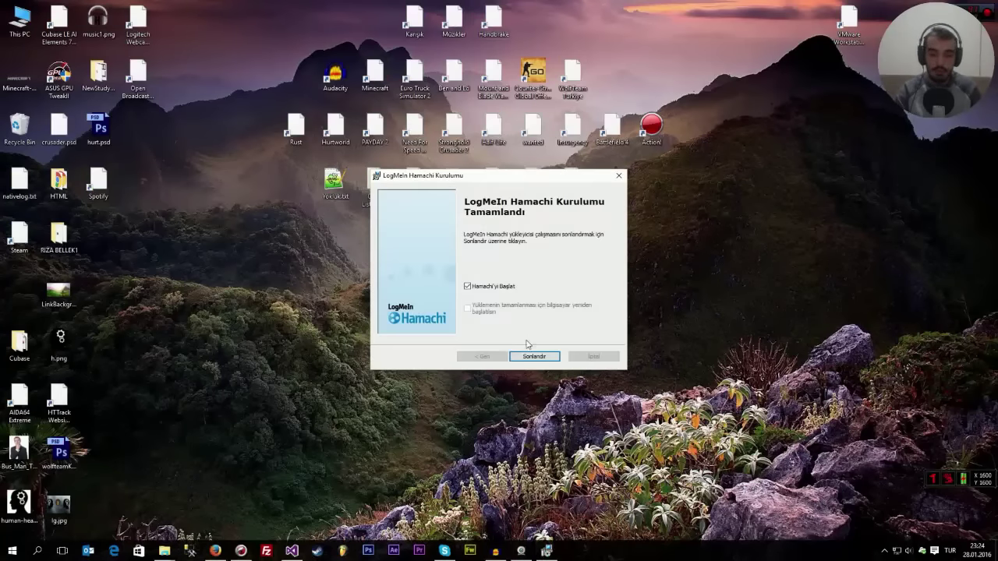
left_click(534, 356)
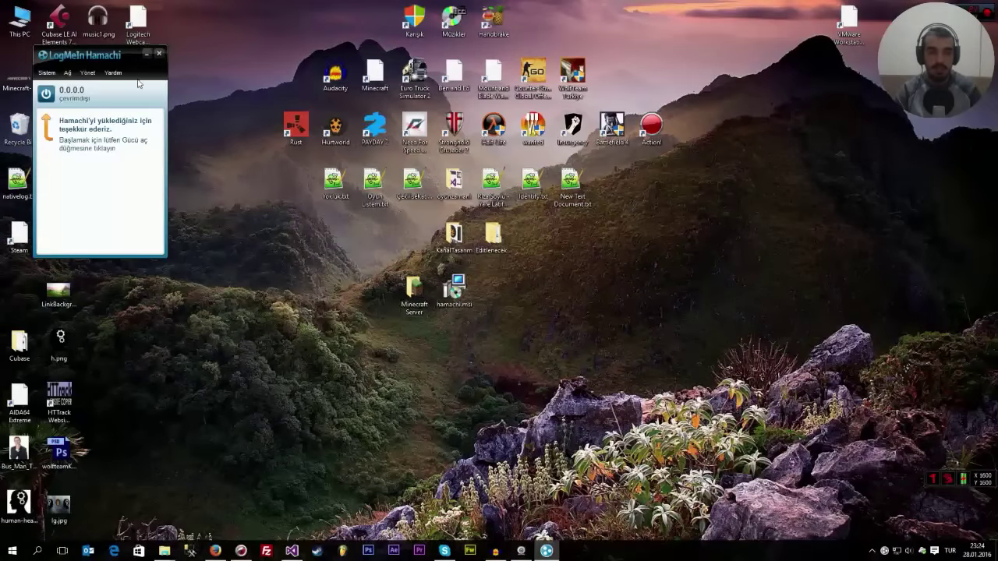
- Move the offline Hamachi window to the right, then back toward the screen centre
left_click_drag(93, 56, 698, 227)
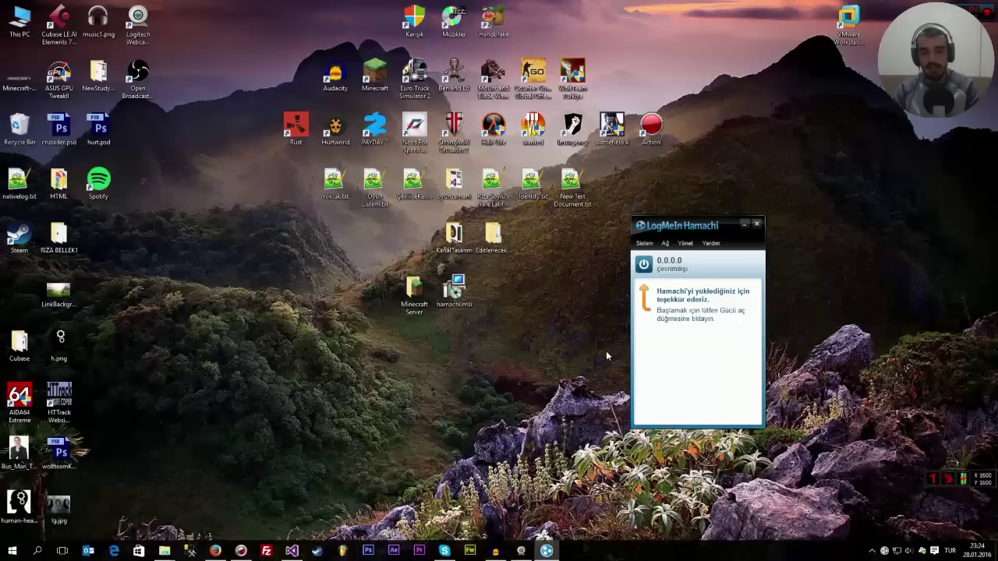
left_click_drag(696, 226, 573, 254)
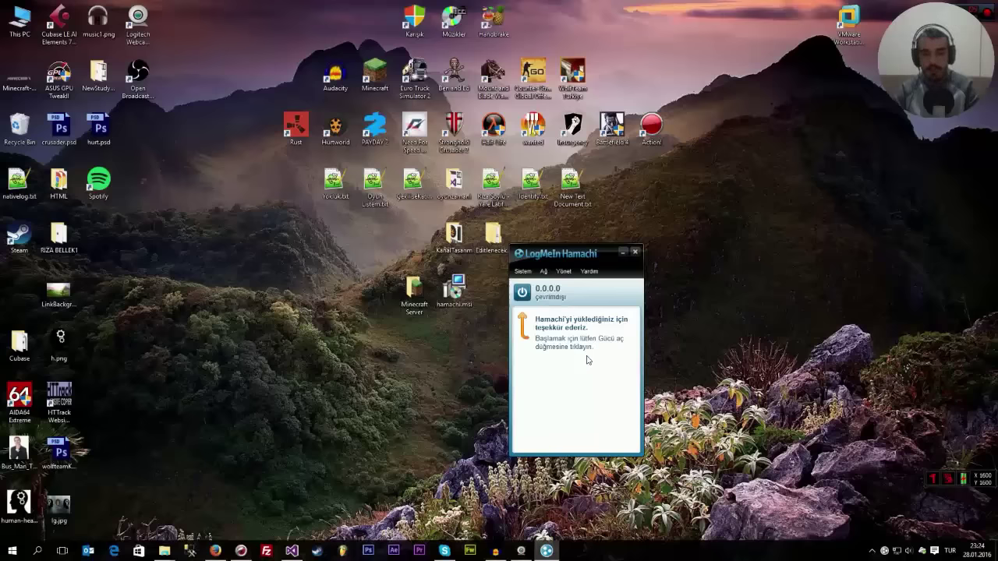
- Power Hamachi on and close the login window without signing in
left_click(522, 292)
left_click_drag(506, 162, 274, 188)
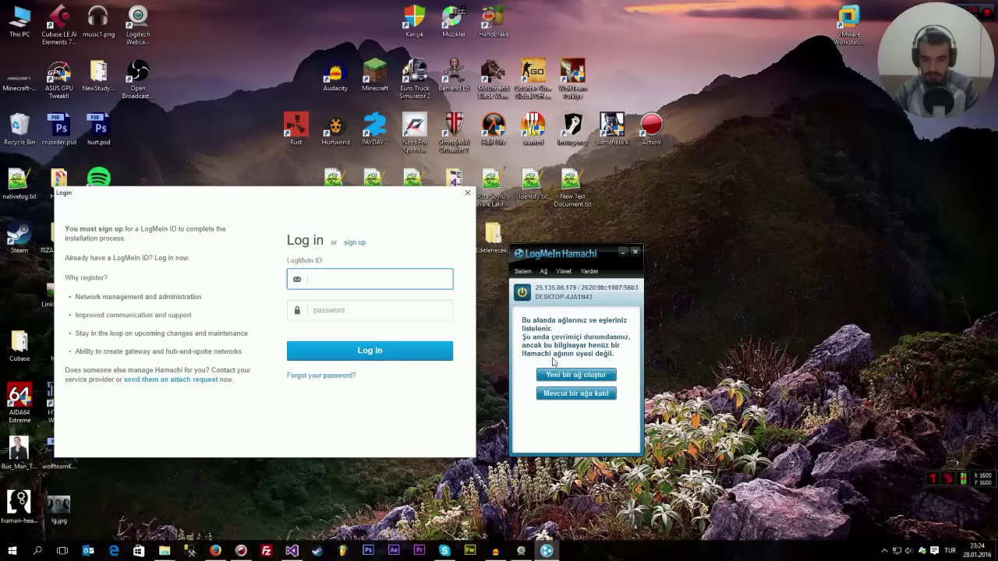
type("r")
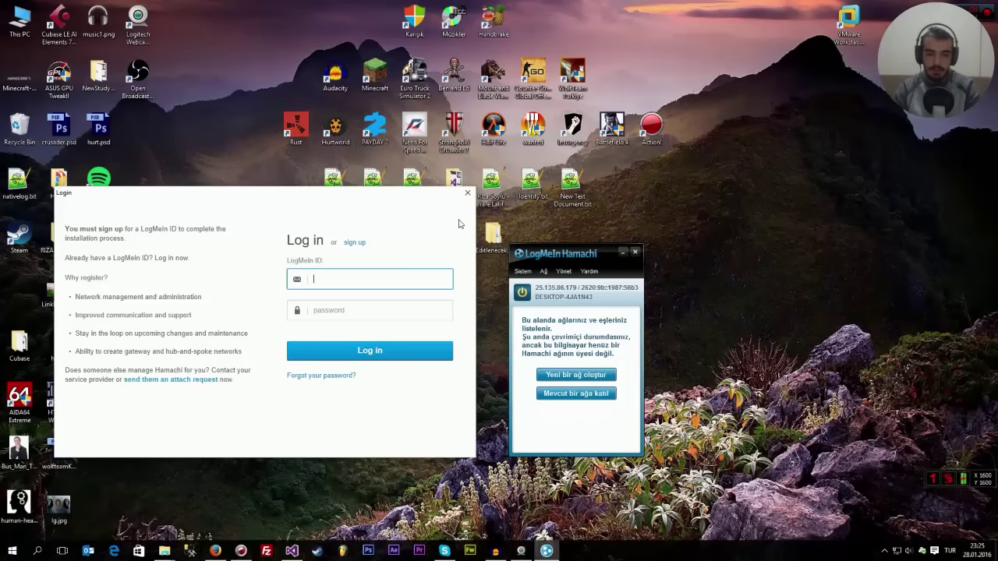
left_click(468, 192)
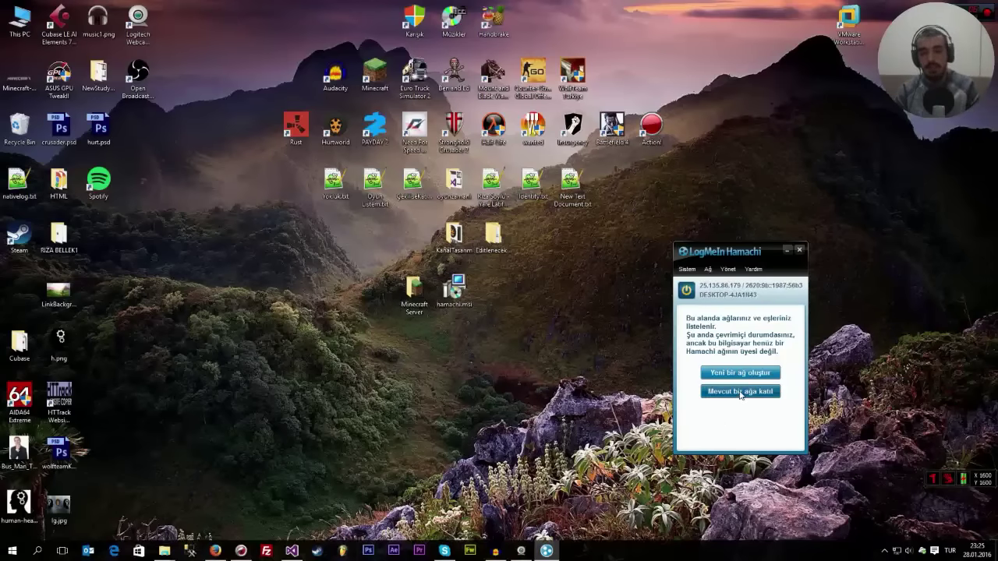
- Open and cancel the join-network form, then bring up the create-network form lower on screen
left_click(716, 392)
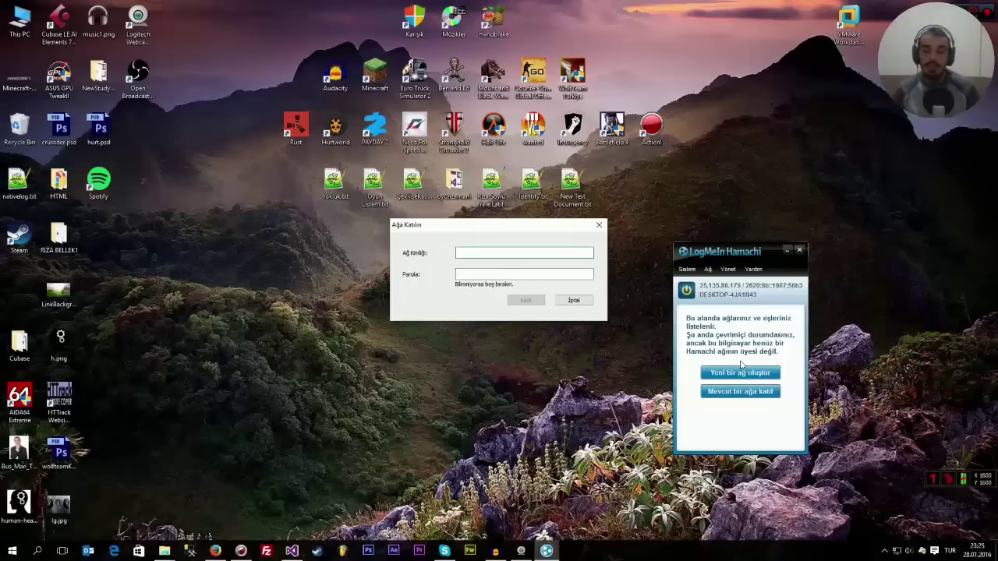
left_click(579, 301)
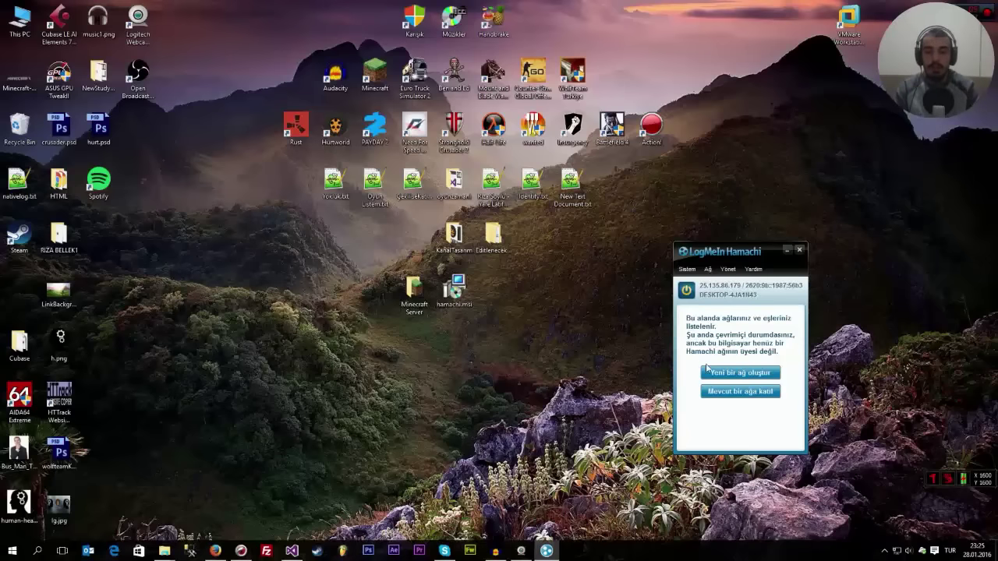
left_click(736, 375)
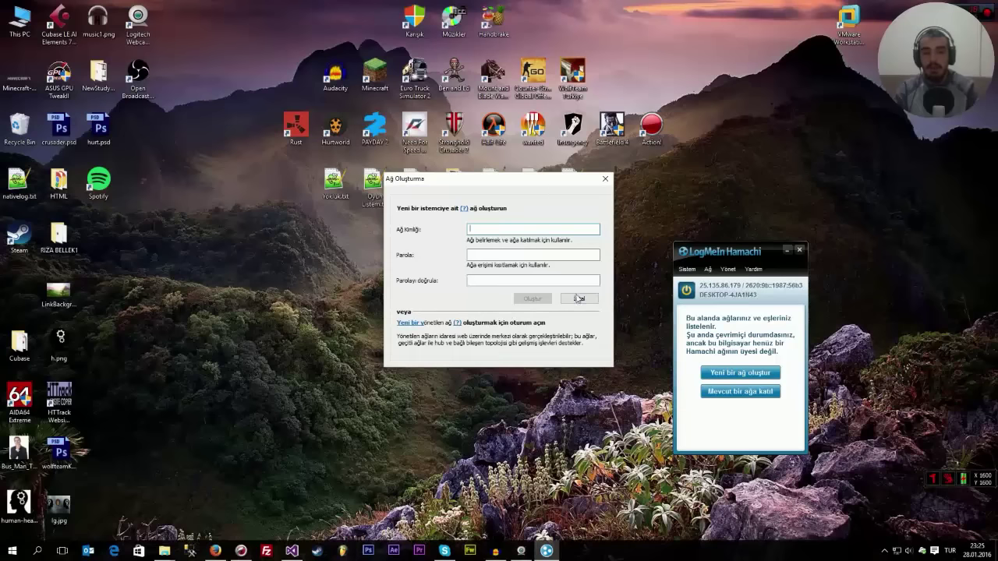
left_click_drag(532, 179, 528, 267)
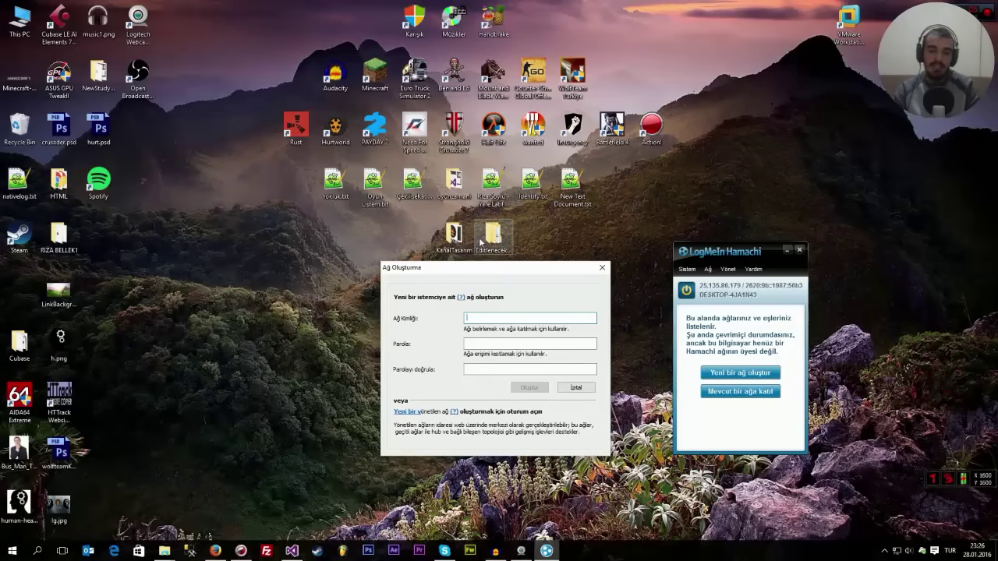
- Enter network ID 'BirOyunmolasi' with a confirmed password and attempt to create the network
type("tes")
key("BackSpace")
key("BackSpace")
key("BackSpace")
type("BirO")
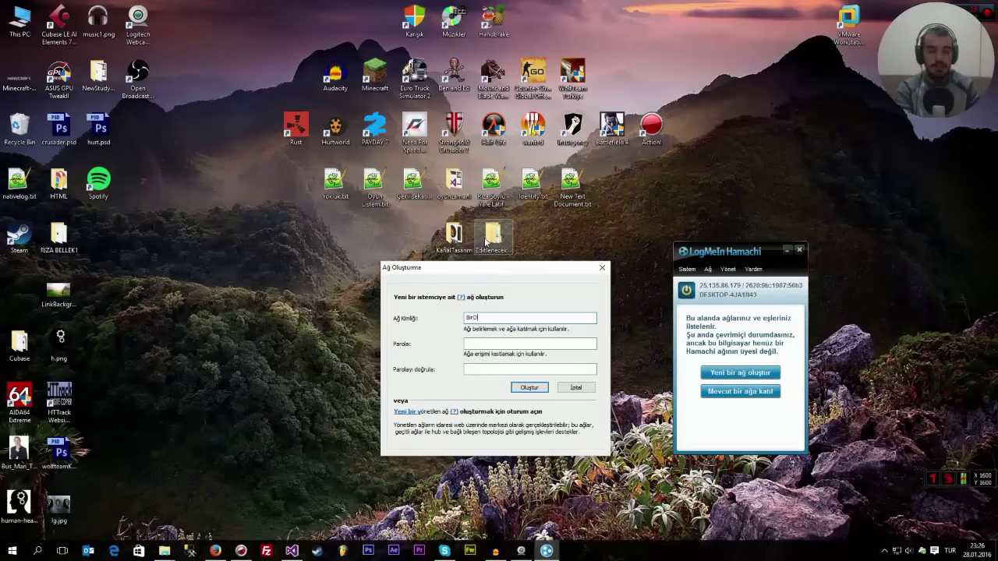
type("yunmolasi")
left_click(505, 343)
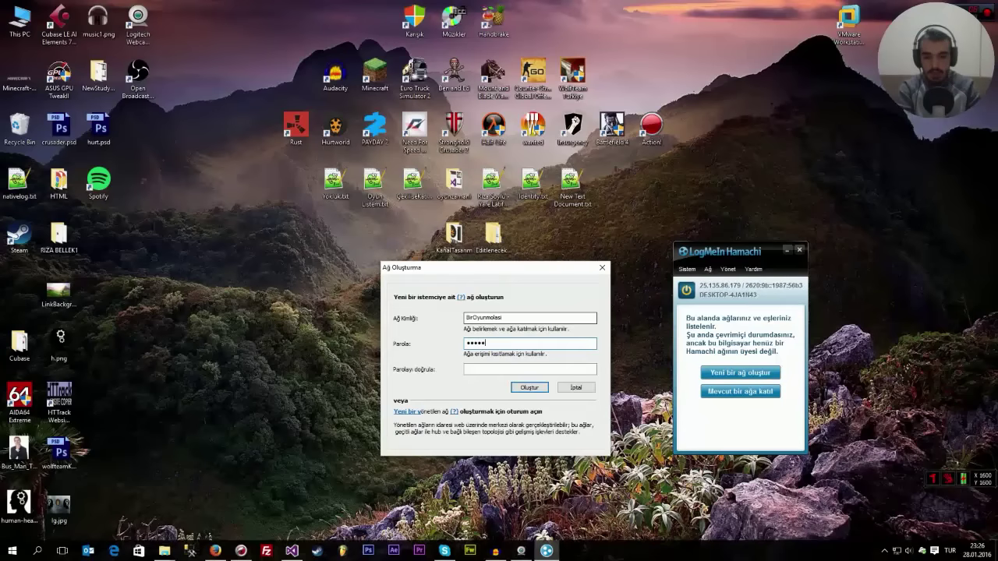
key("Tab")
type("******")
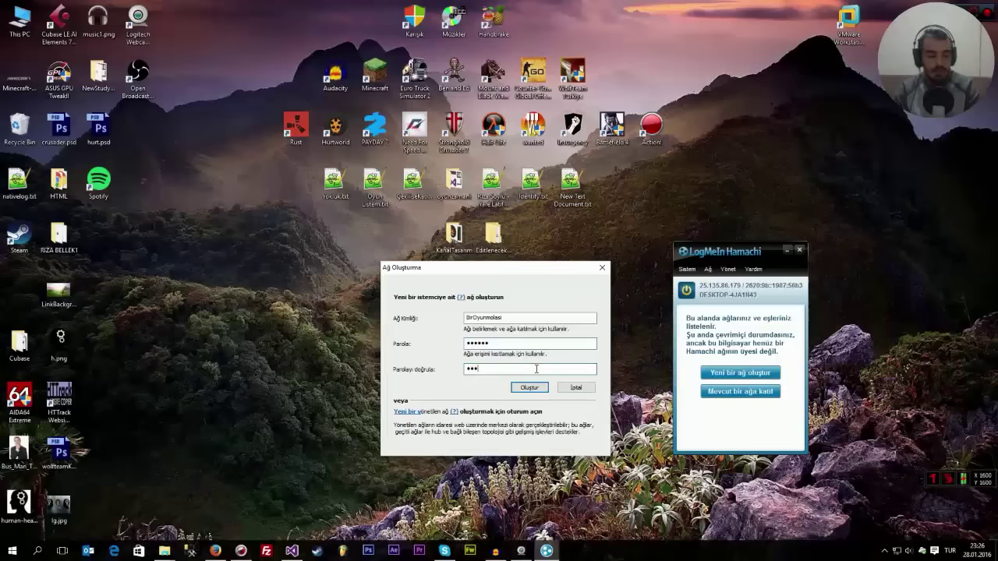
left_click(535, 392)
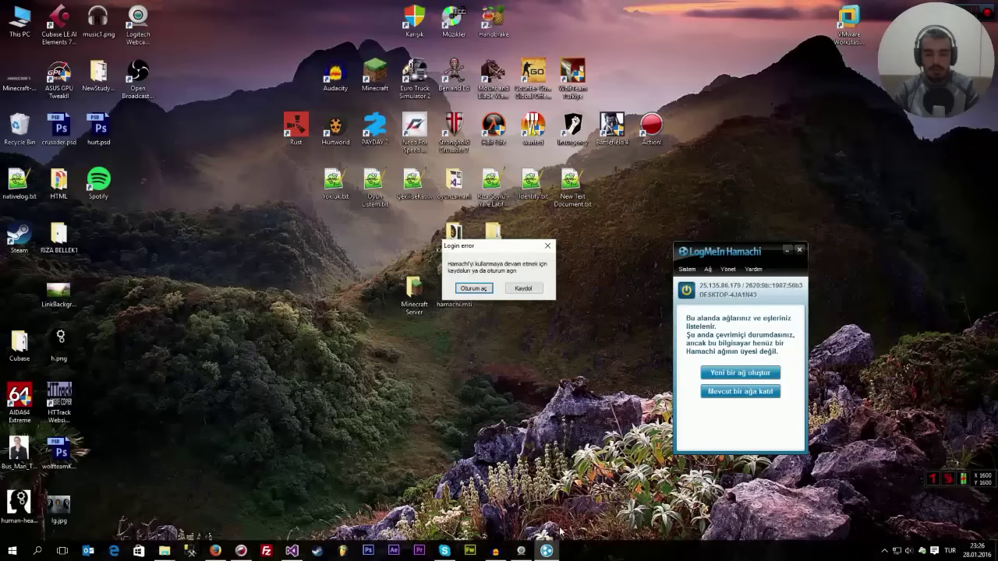
- Dismiss the LogMeIn sign-in window that appears instead of creating the network
left_click(473, 289)
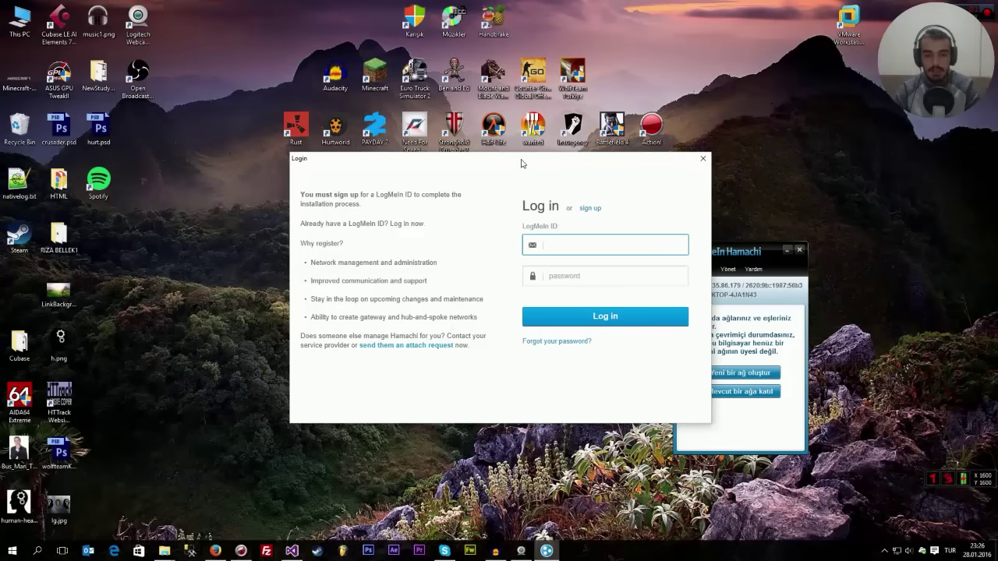
left_click_drag(523, 162, 390, 228)
key("Escape")
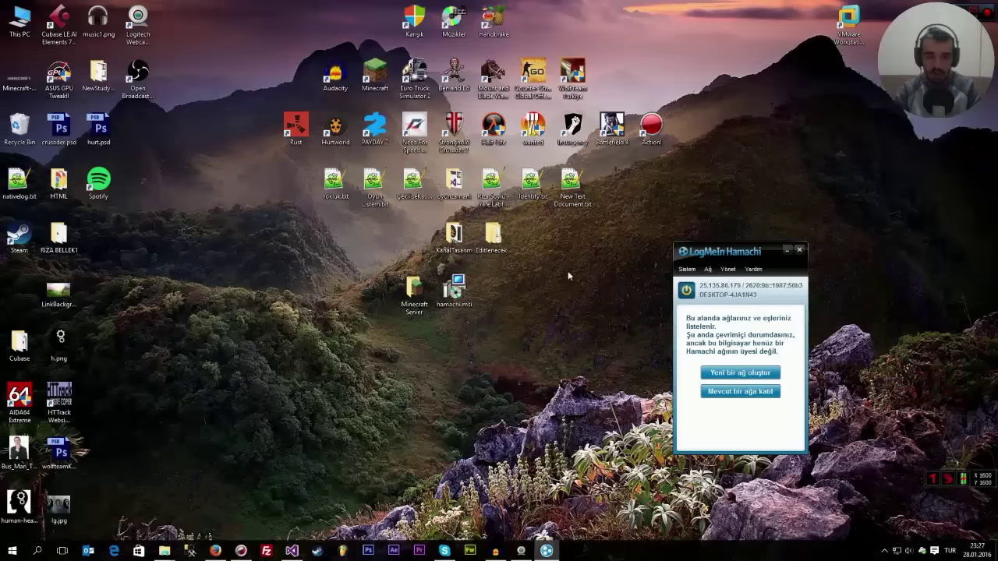
- Create network 'BiroyunMolası' with an entered and confirmed password, then bring up the Minecraft download page
left_click(721, 373)
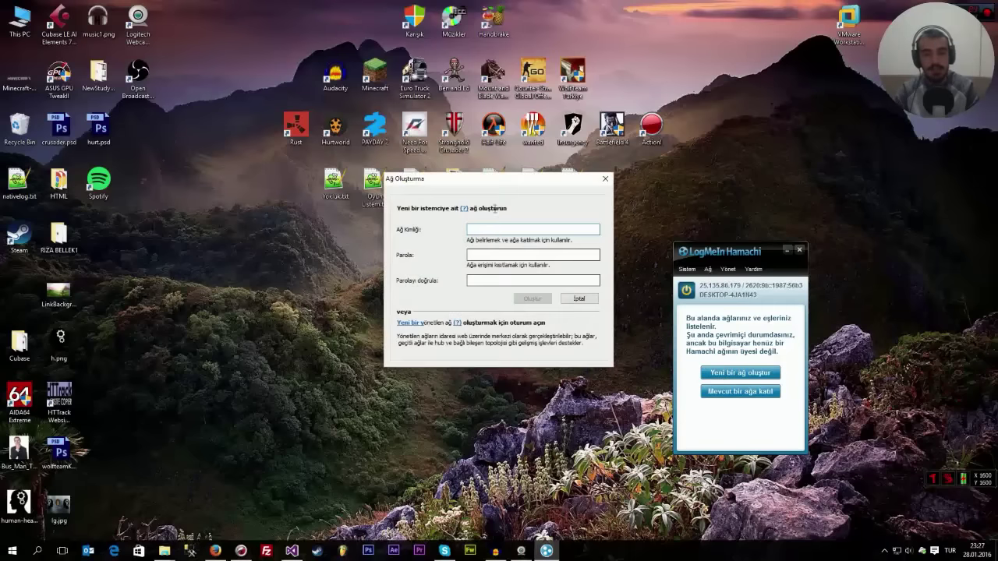
left_click_drag(507, 178, 489, 284)
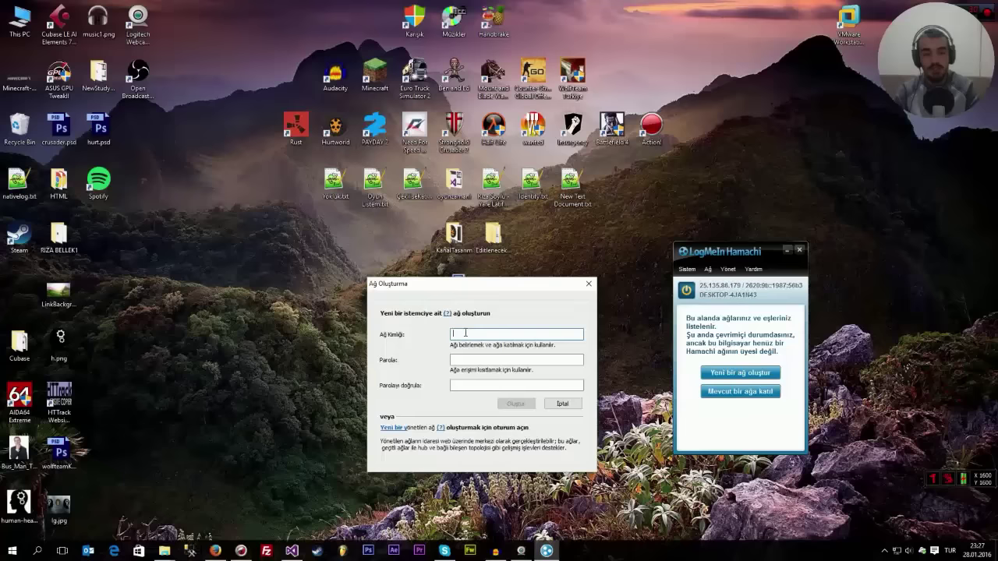
type("BiroyunM")
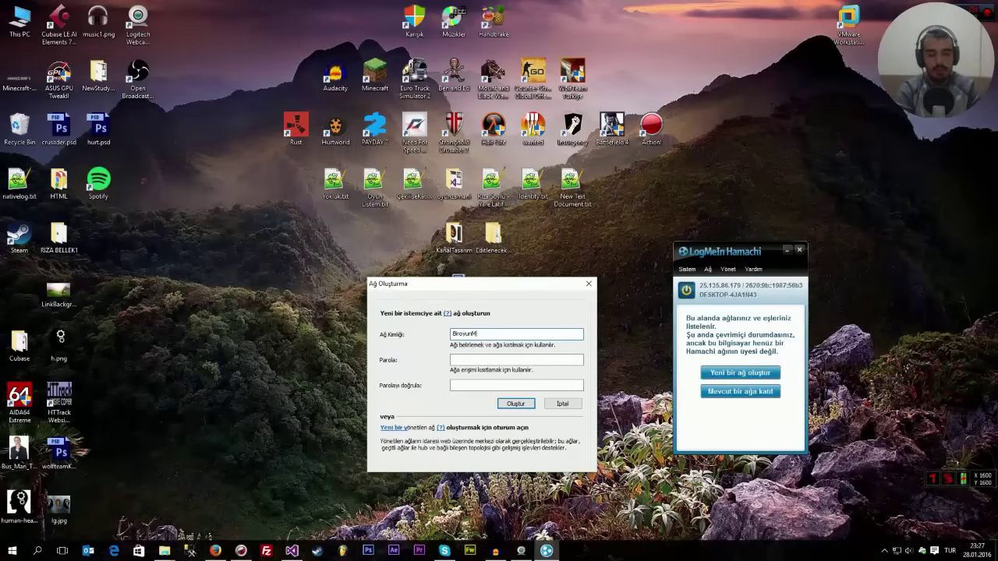
type("olası")
left_click(478, 360)
type("1234567890")
key("BackSpace")
key("BackSpace")
key("BackSpace")
key("BackSpace")
key("BackSpace")
key("BackSpace")
key("BackSpace")
key("BackSpace")
type("1234567890")
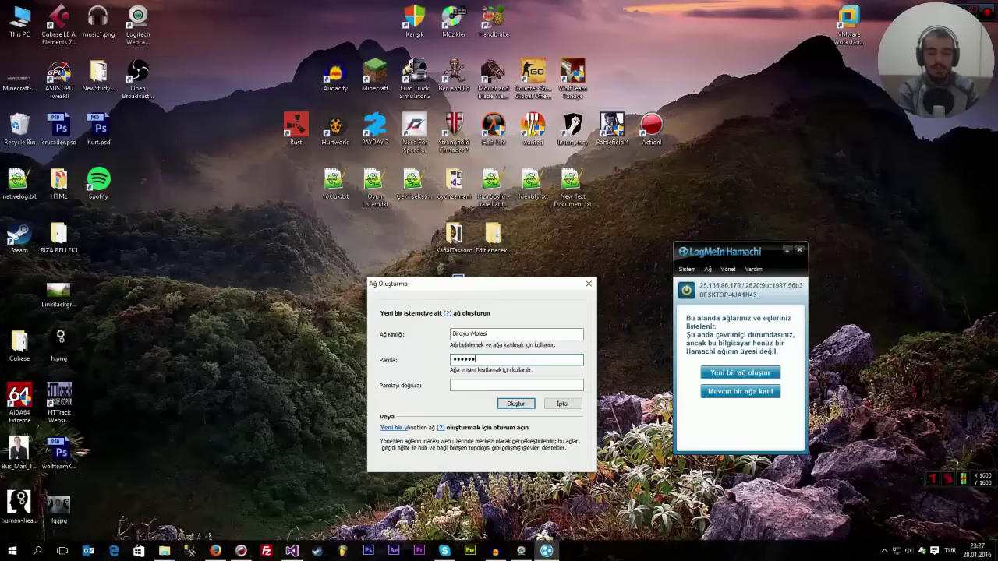
key("Tab")
type("1234567890")
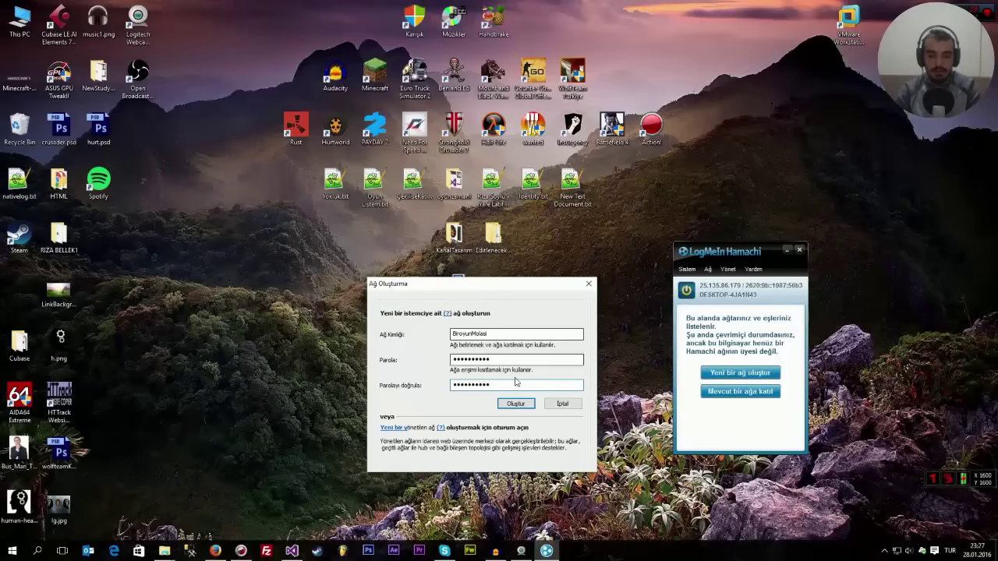
left_click(516, 403)
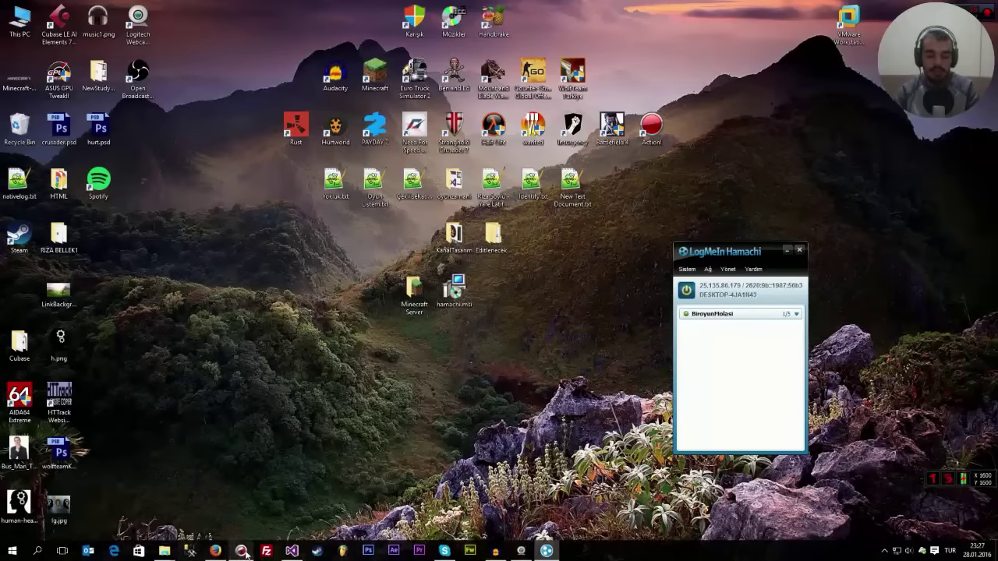
left_click(218, 552)
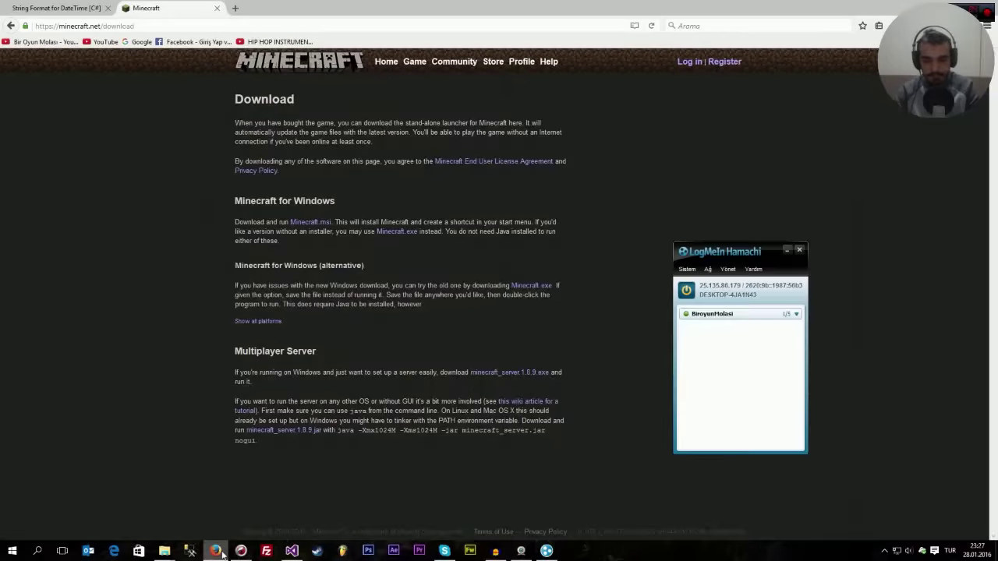
- Open the Minecraft Server desktop folder, then return to the minecraft.net download page
left_click(217, 552)
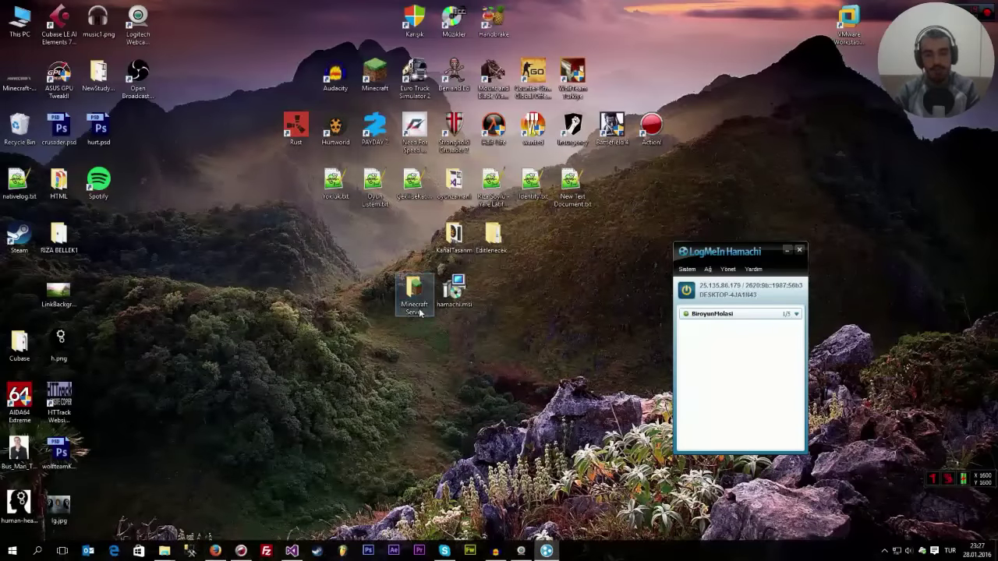
double_click(414, 290)
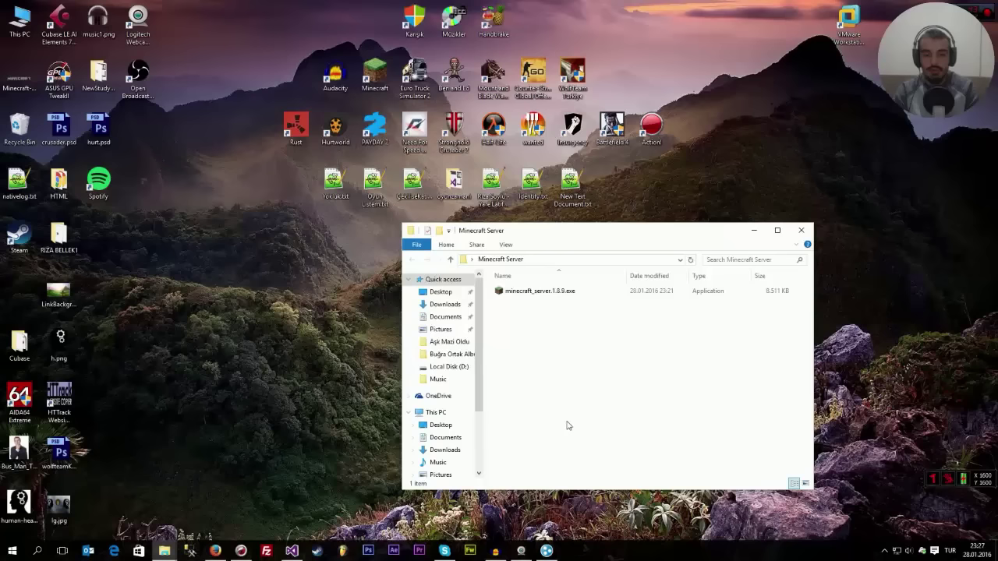
left_click_drag(616, 232, 403, 252)
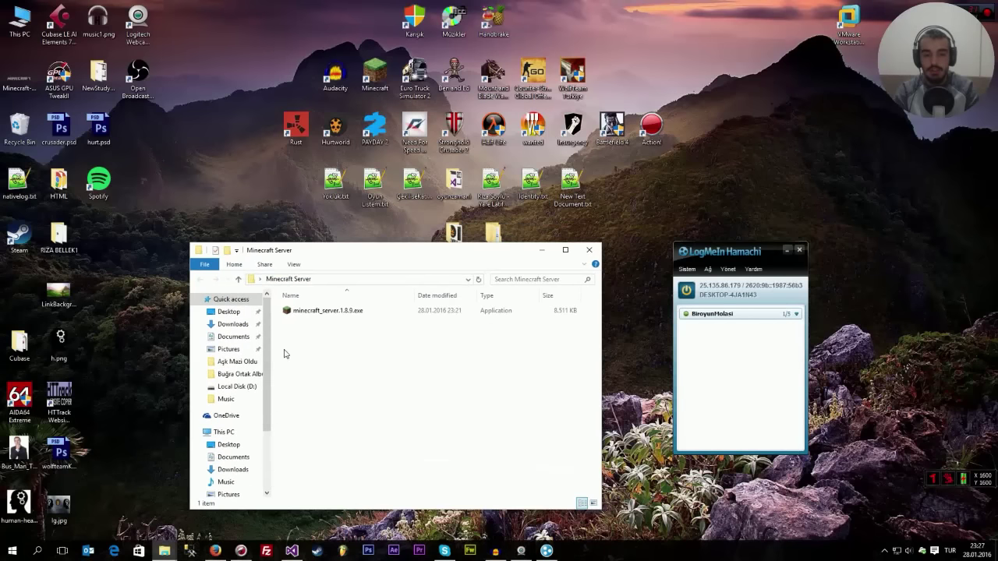
left_click(215, 550)
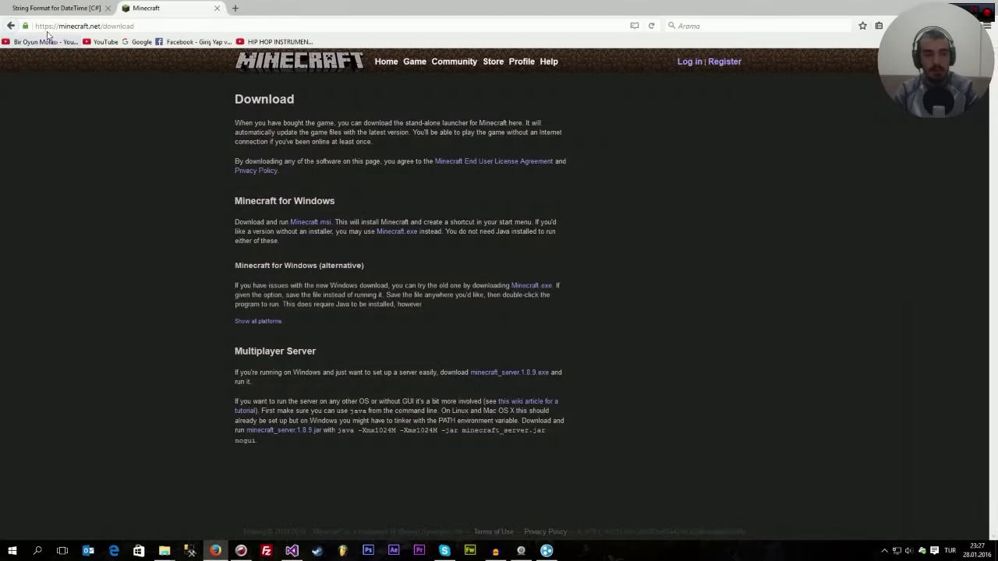
left_click_drag(102, 26, 145, 26)
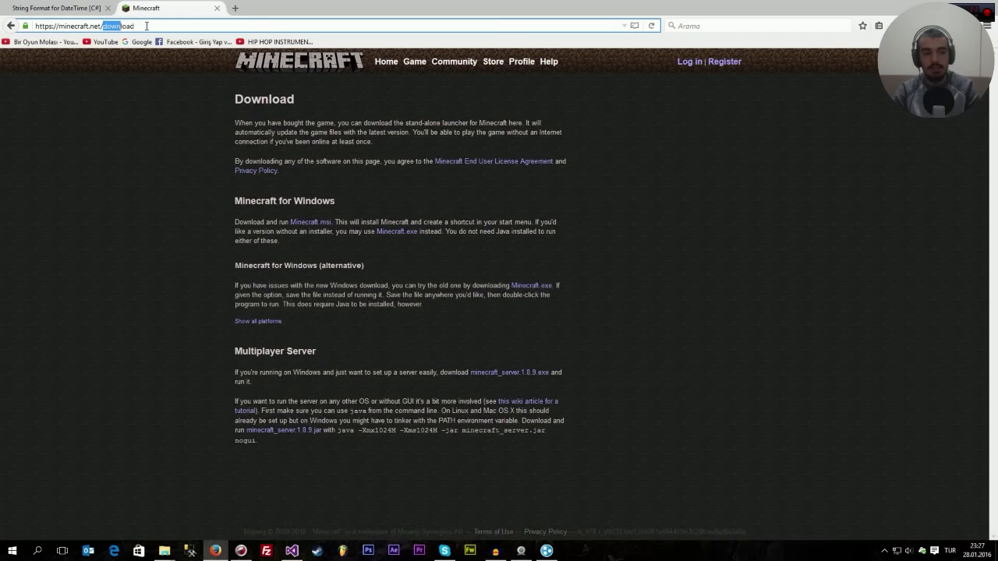
left_click(122, 290)
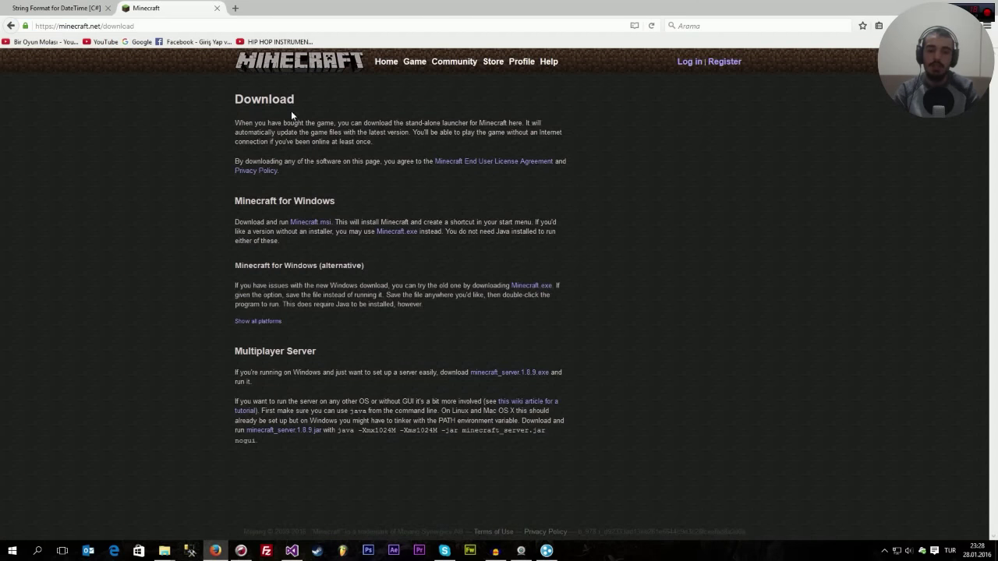
left_click_drag(284, 99, 326, 372)
left_click(143, 227)
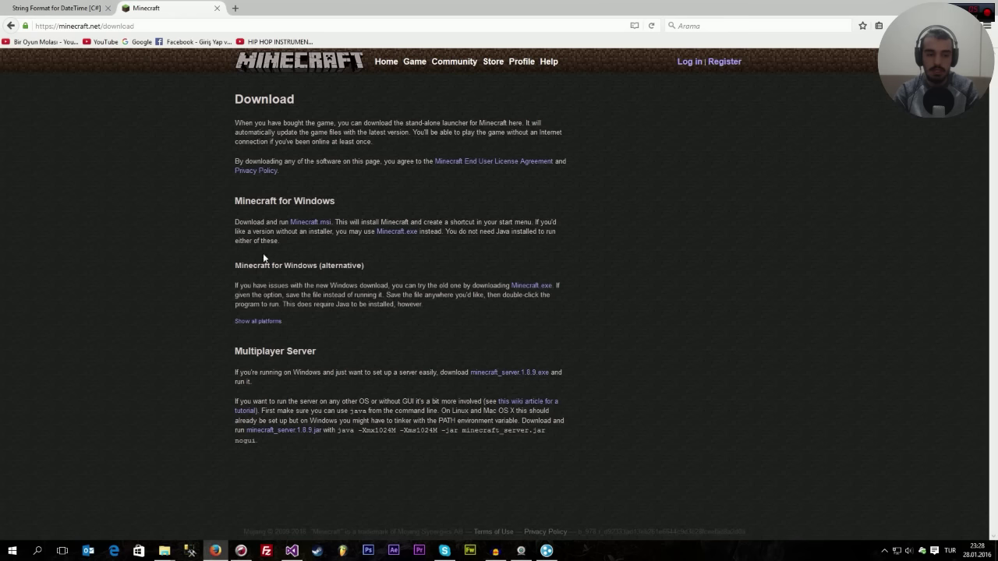
left_click_drag(234, 201, 335, 201)
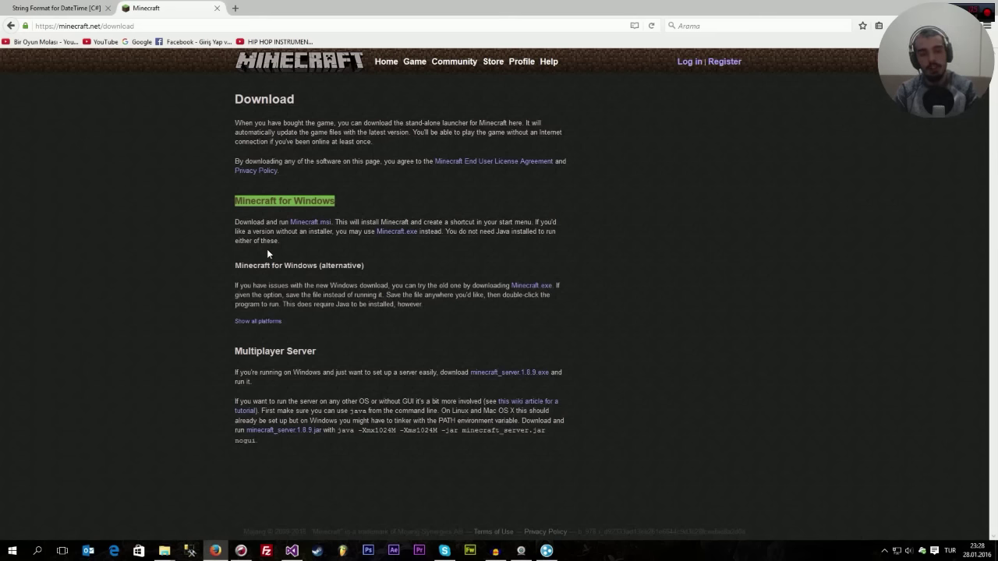
left_click_drag(269, 448, 341, 209)
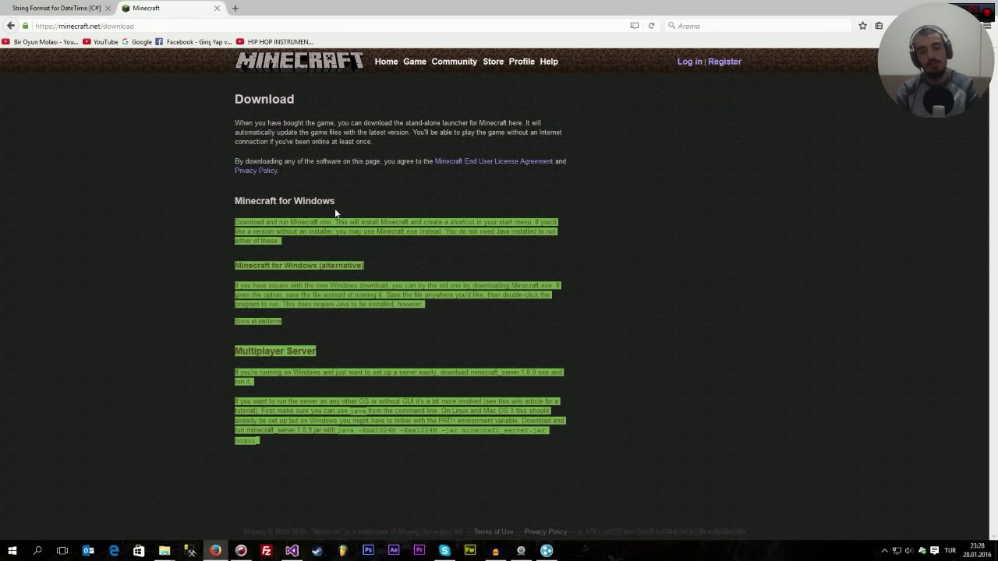
left_click_drag(235, 200, 269, 294)
left_click_drag(268, 448, 337, 356)
left_click_drag(242, 351, 314, 352)
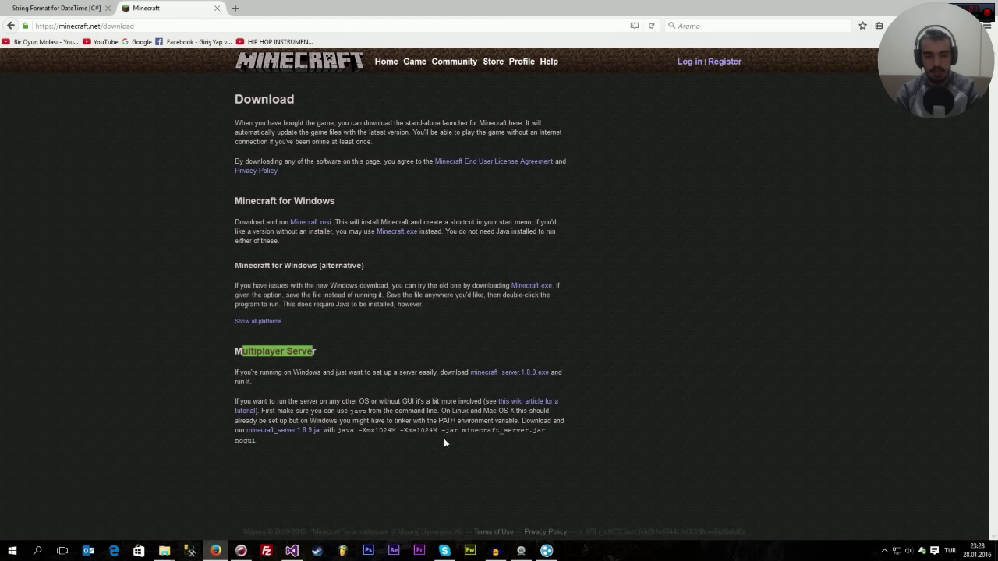
left_click_drag(529, 421, 550, 421)
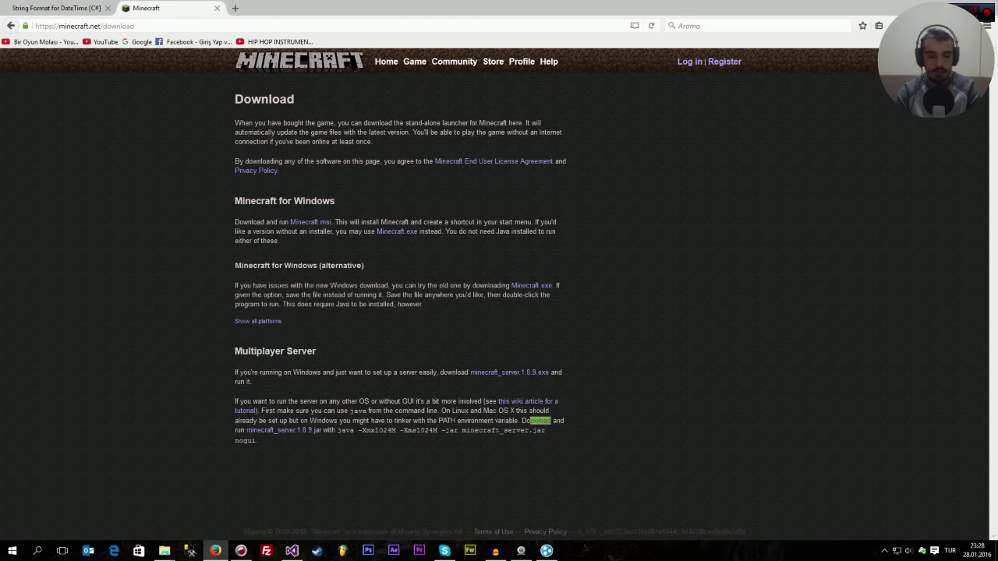